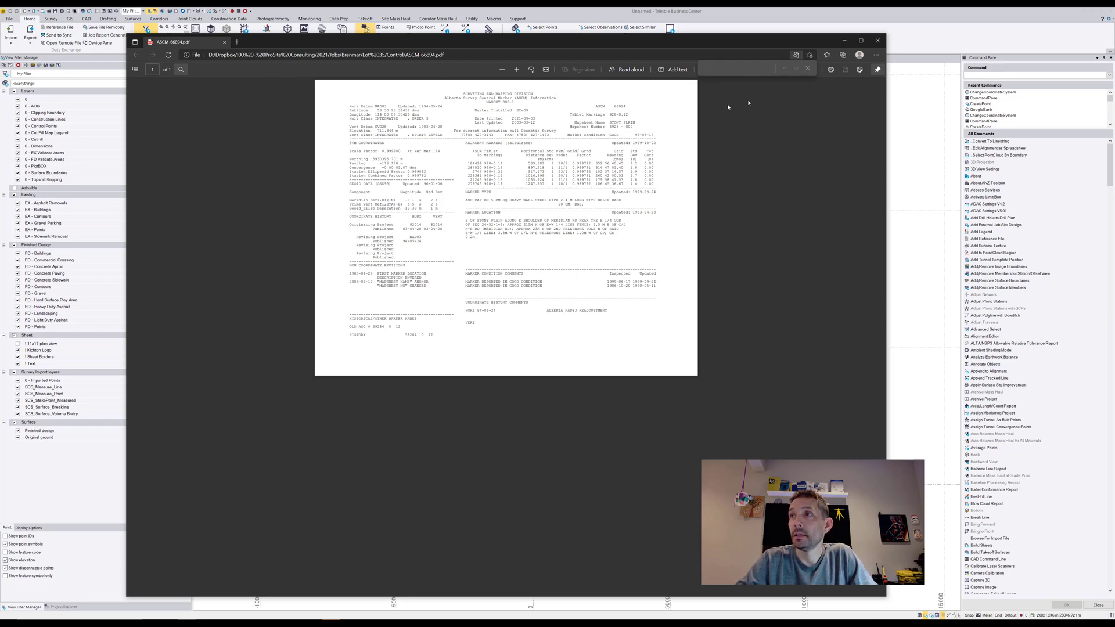
Step: Enlarge the report and highlight its northing/easting, elevation, meridian note, ASCM 66894 and Stony Plain
click(518, 70)
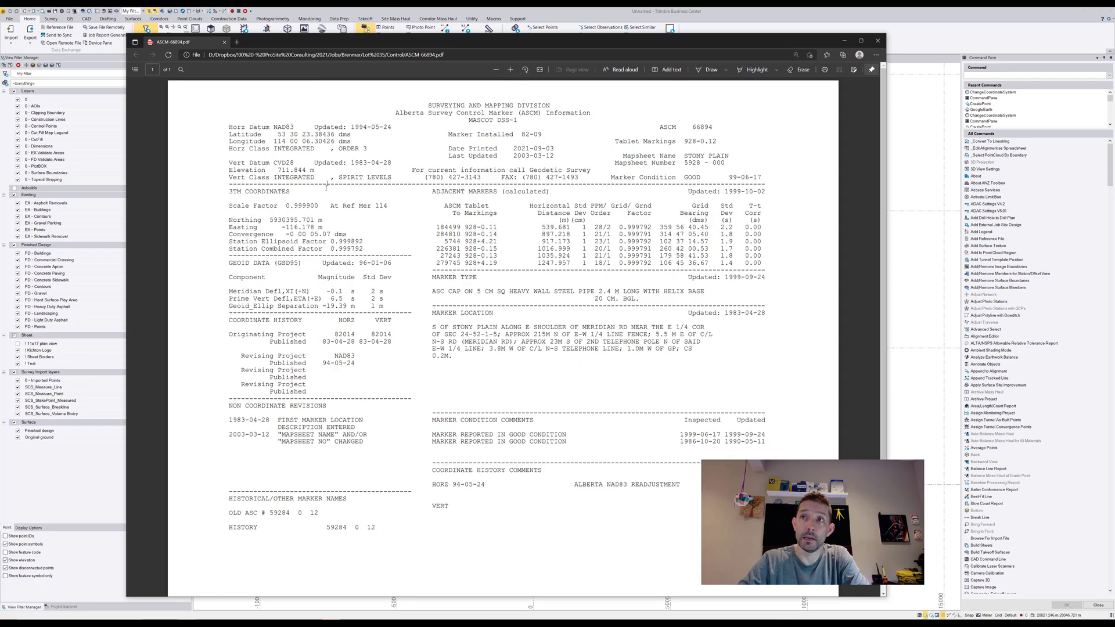
drag(269, 220, 320, 229)
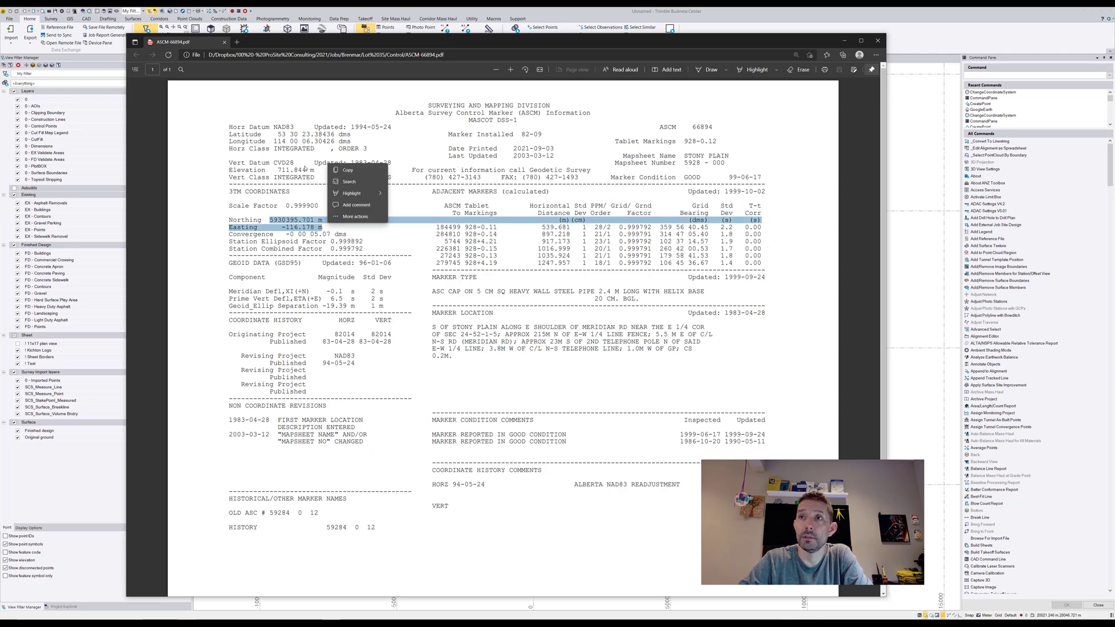
drag(274, 163, 303, 170)
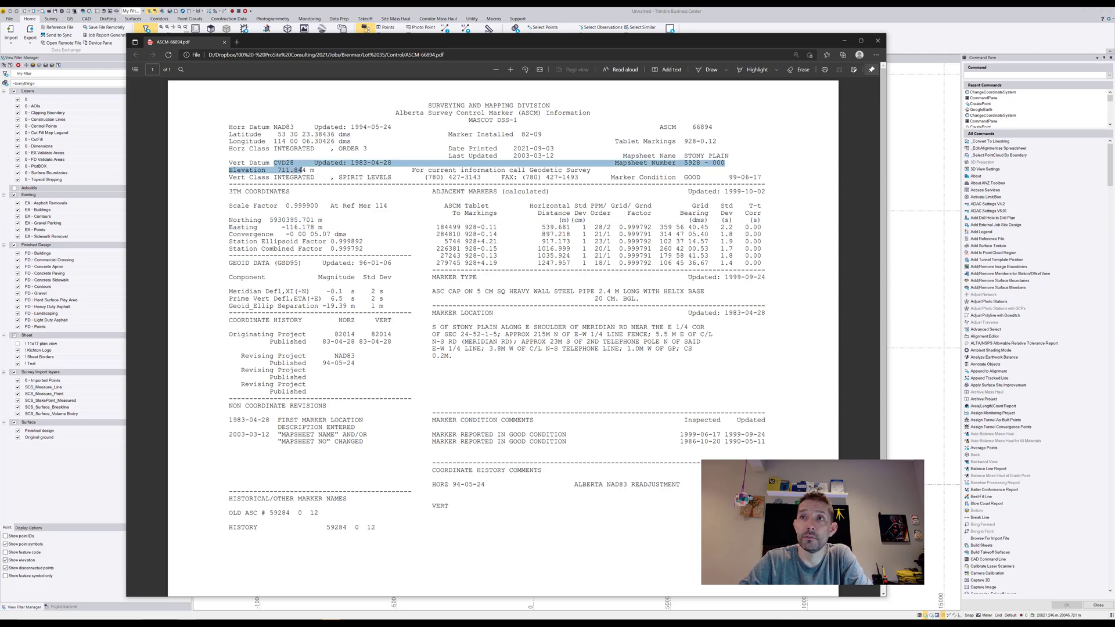
drag(232, 189, 389, 207)
click(363, 211)
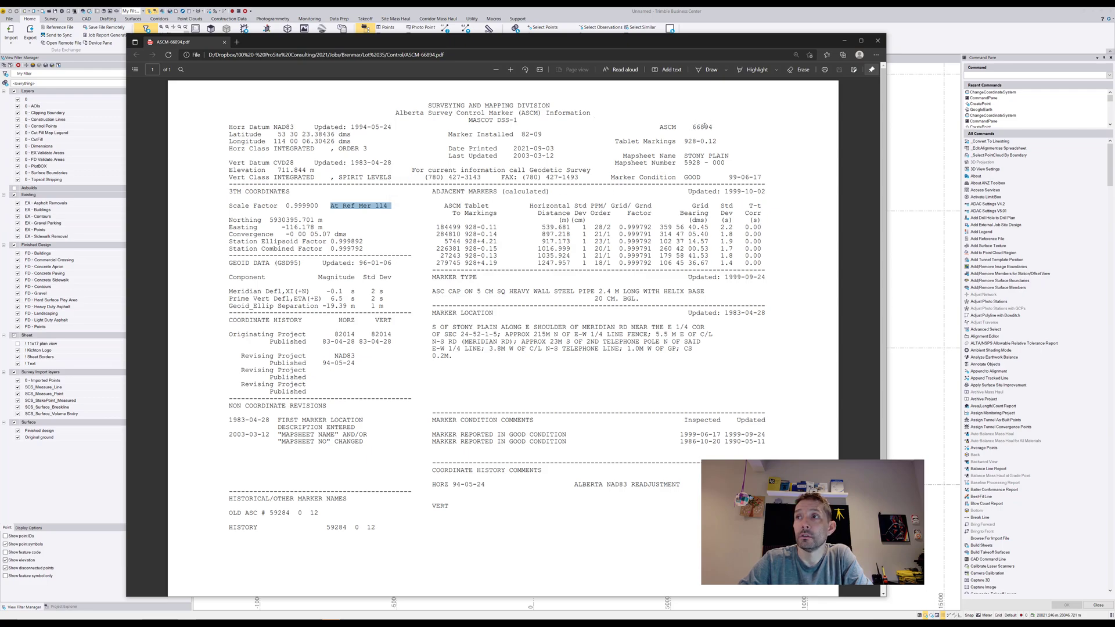
drag(715, 128, 659, 127)
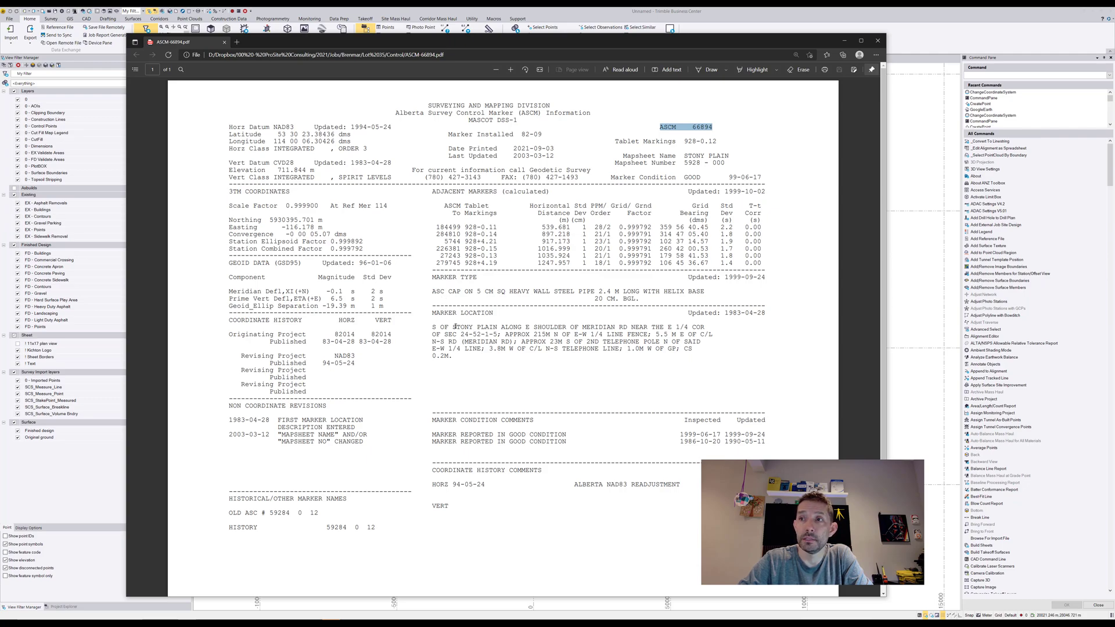
drag(452, 326, 504, 327)
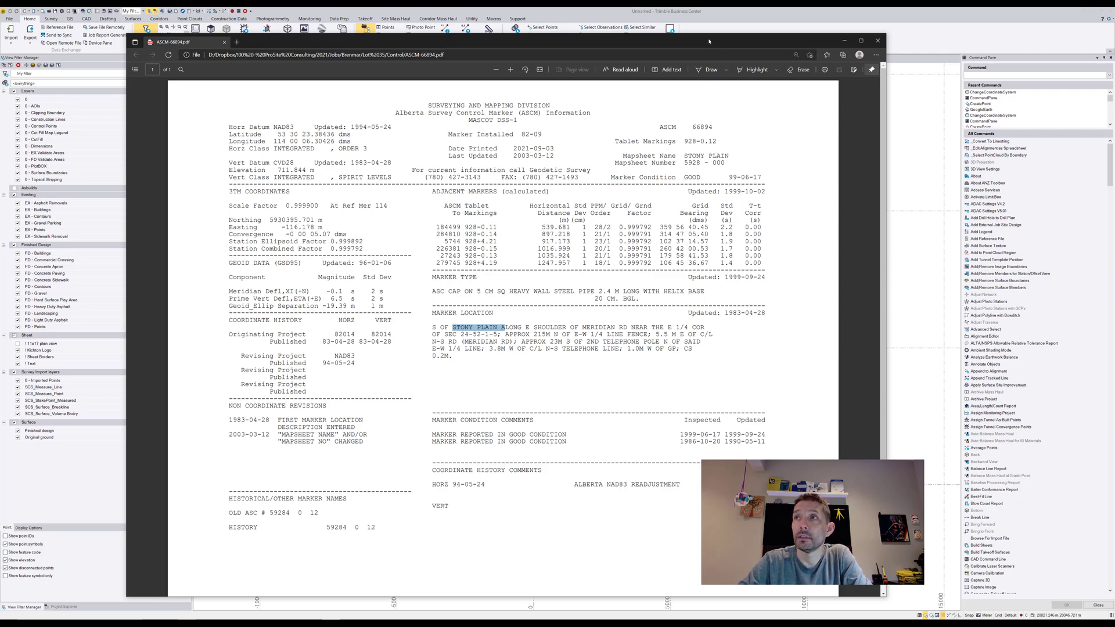
Step: Create point ASCM66894 in CAD Create Point, filling in the report's northing, easting and elevation
click(925, 44)
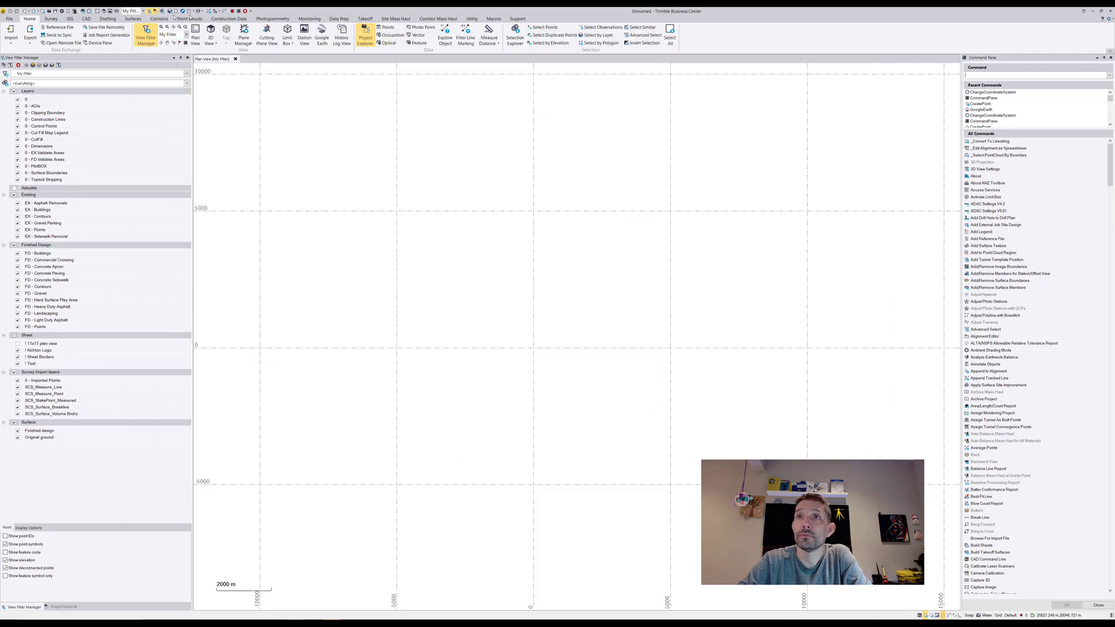
click(86, 18)
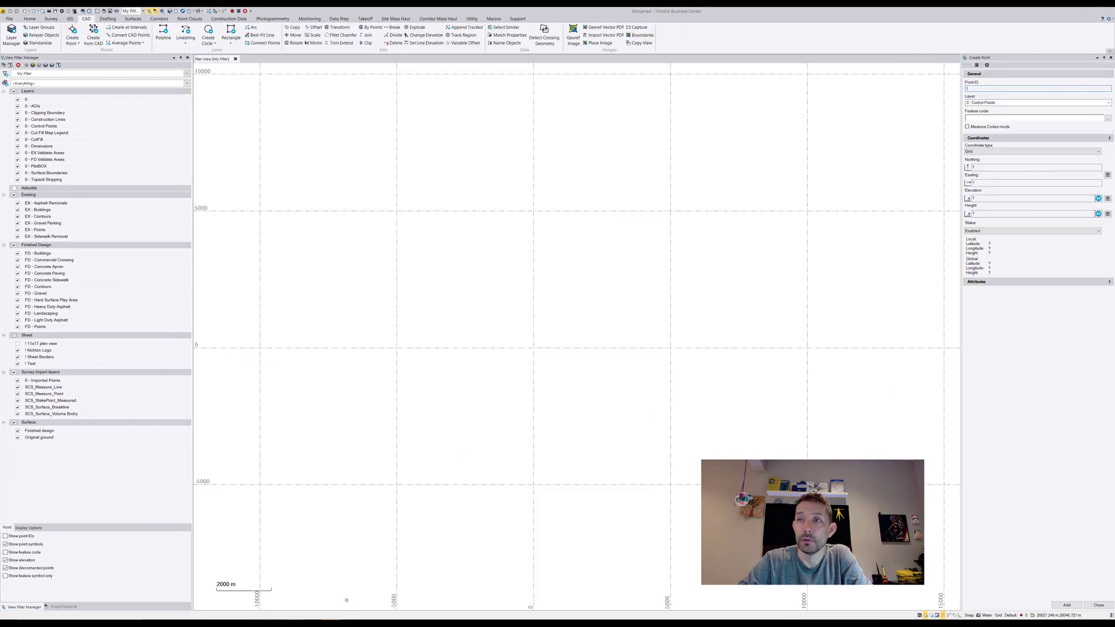
click(290, 596)
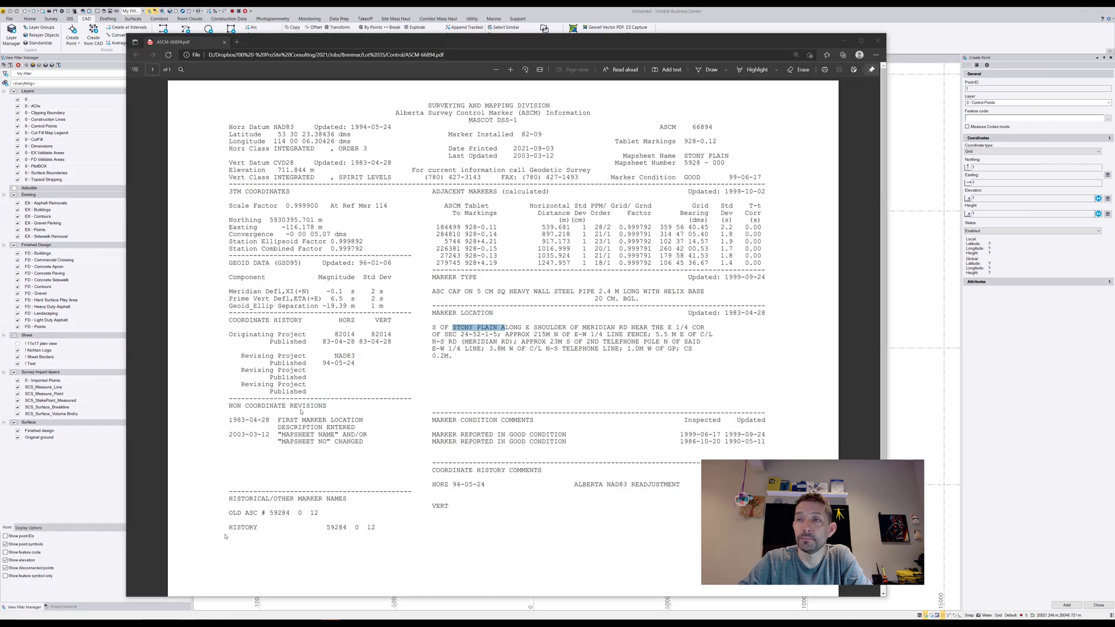
click(570, 29)
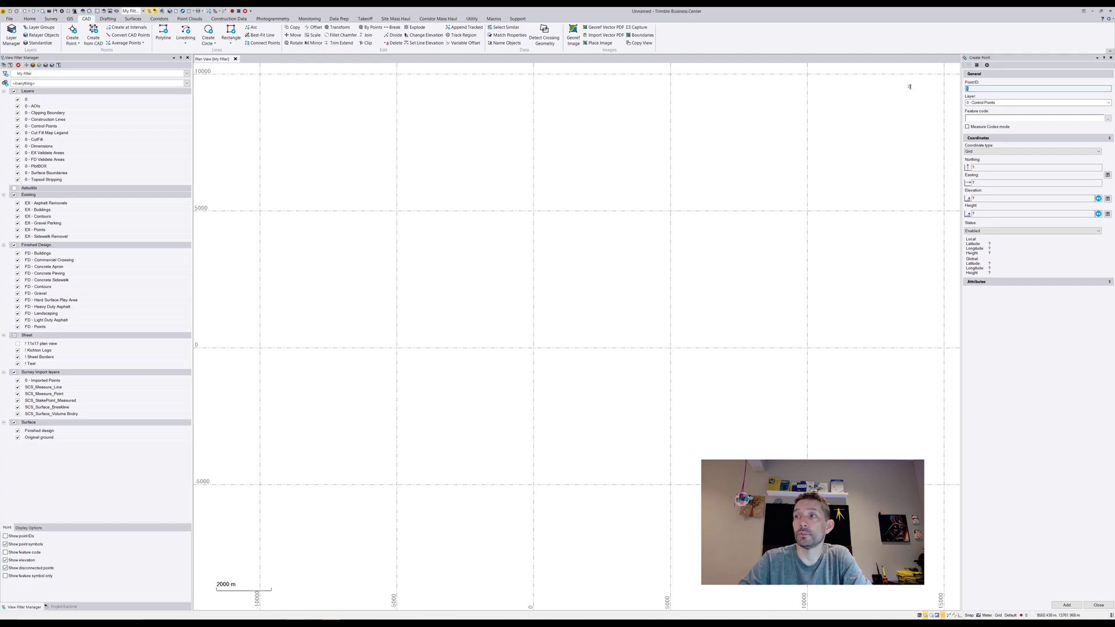
text(ASCM)
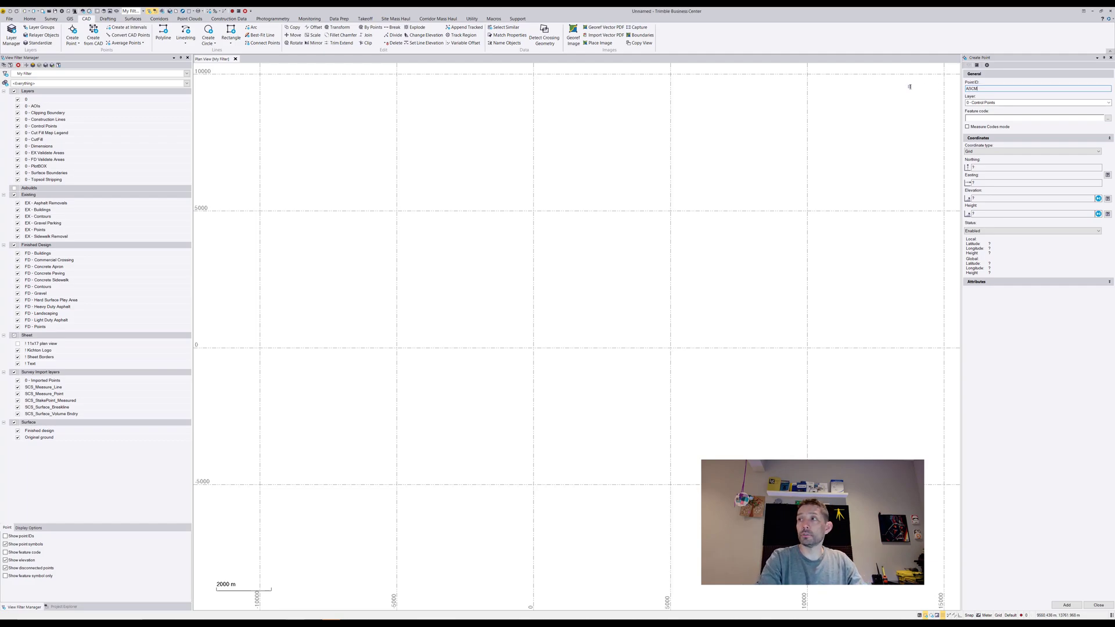
text(885)
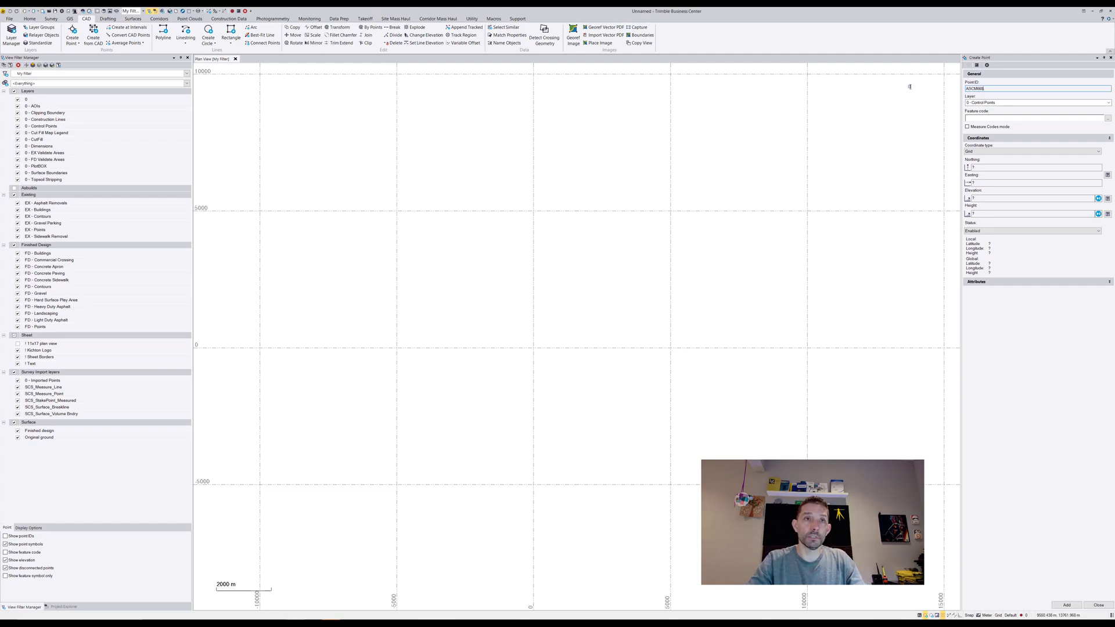
key(Tab)
key(Tab)
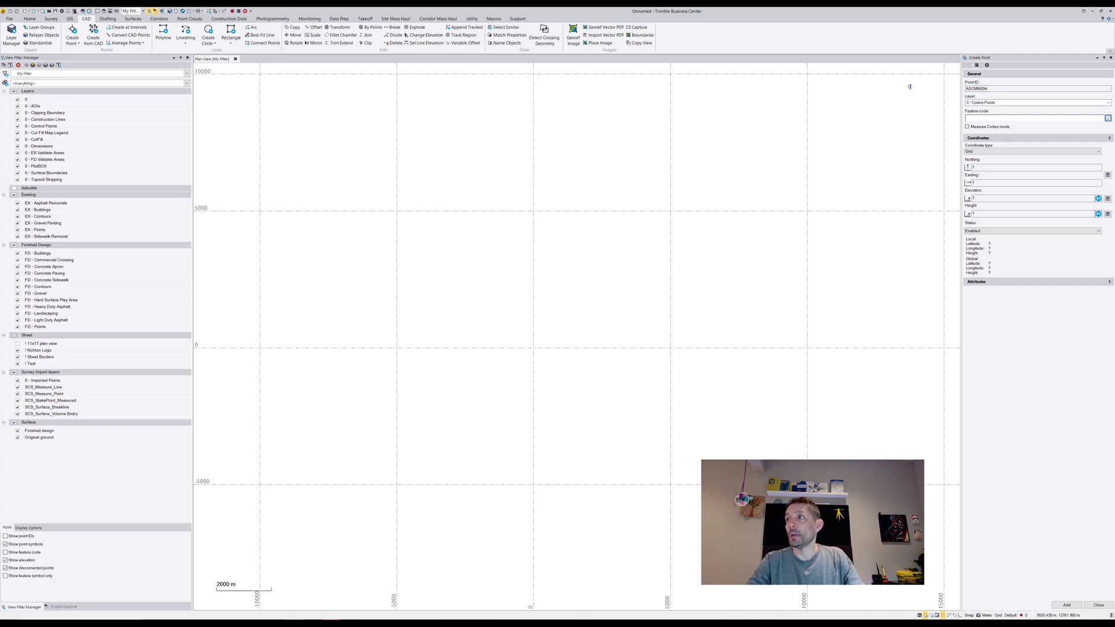
key(Tab)
key(Tab)
key(Tab)
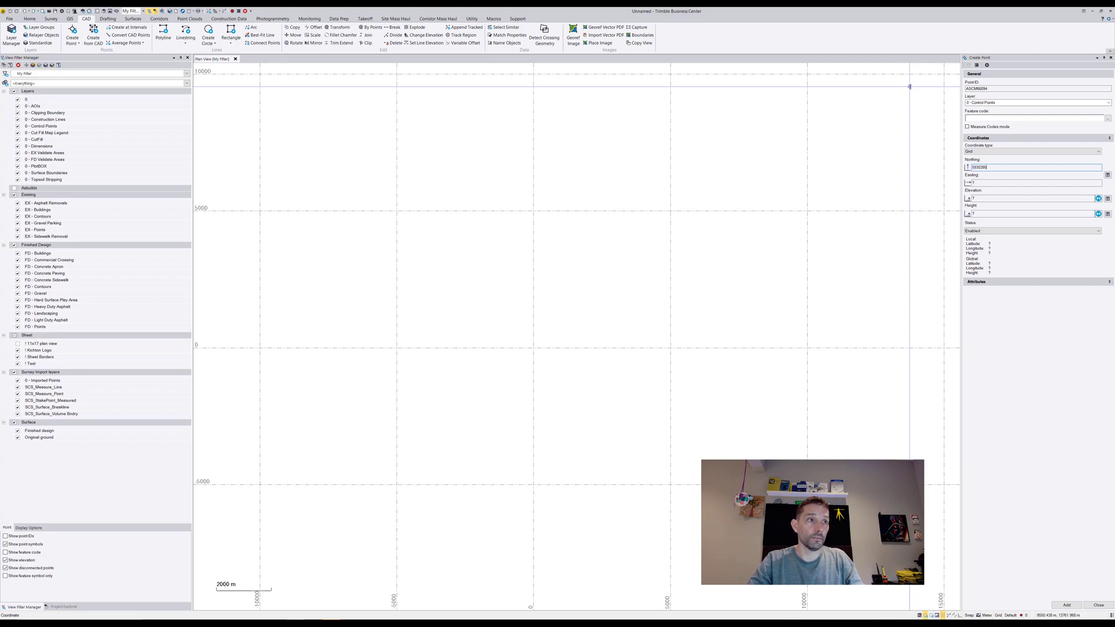
key(Tab)
key(Tab)
text(711.844)
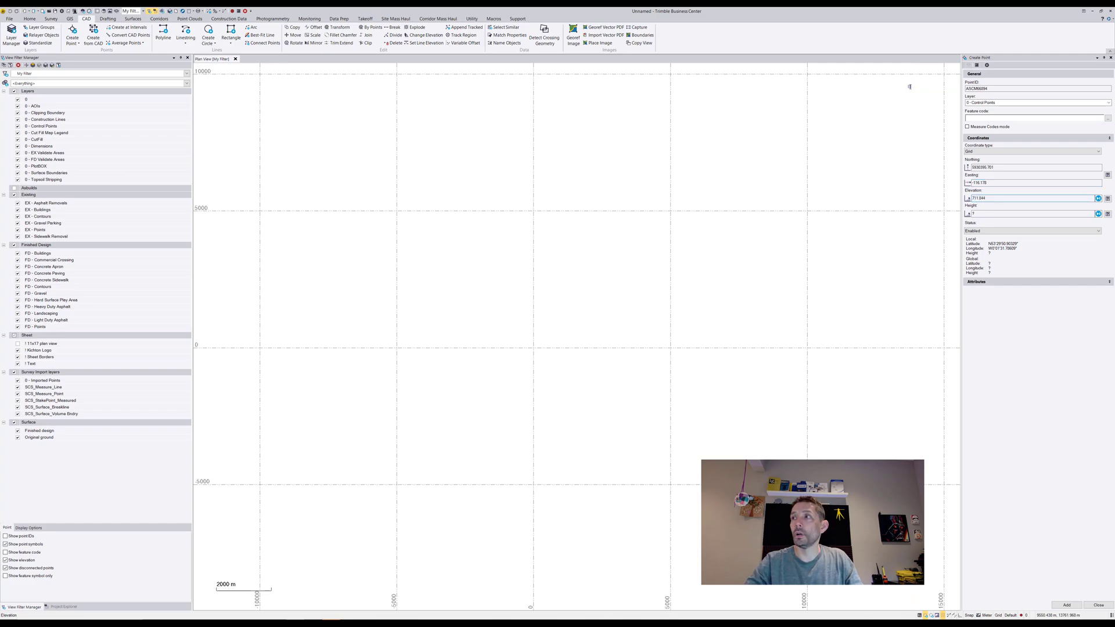
Step: Add point ASCM66894, turn on point-ID labels, and close the Create Point pane
click(1067, 605)
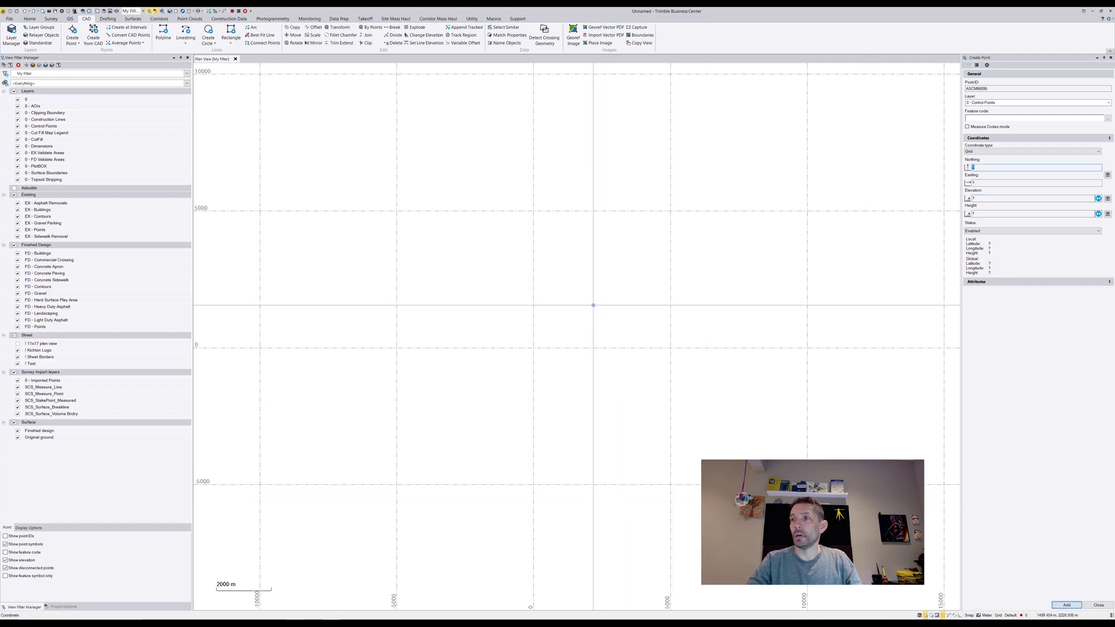
click(9, 537)
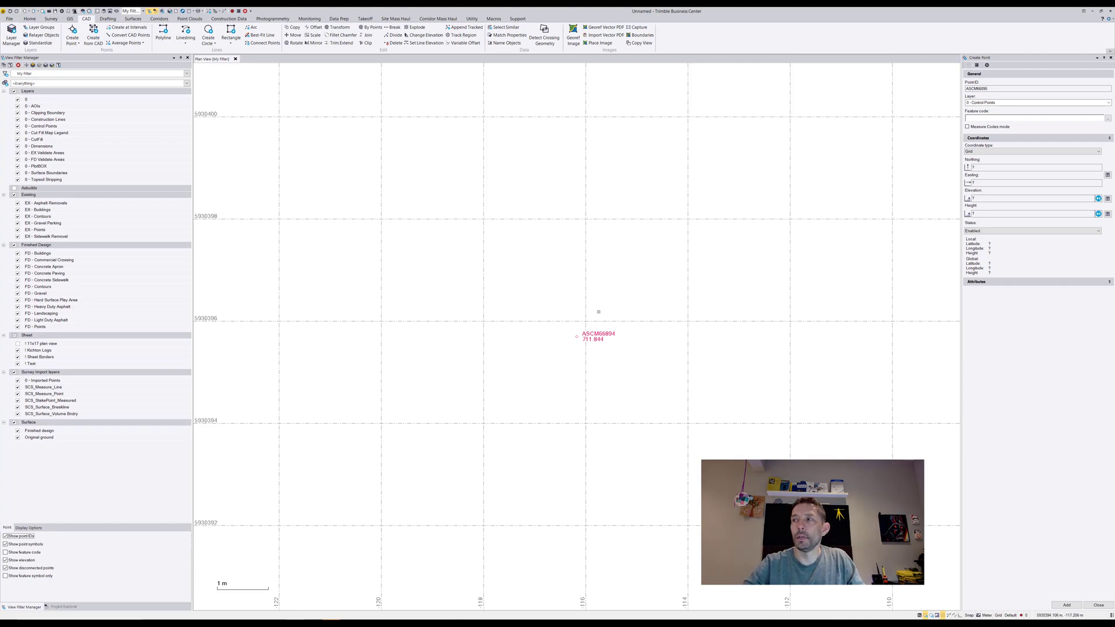
click(1110, 59)
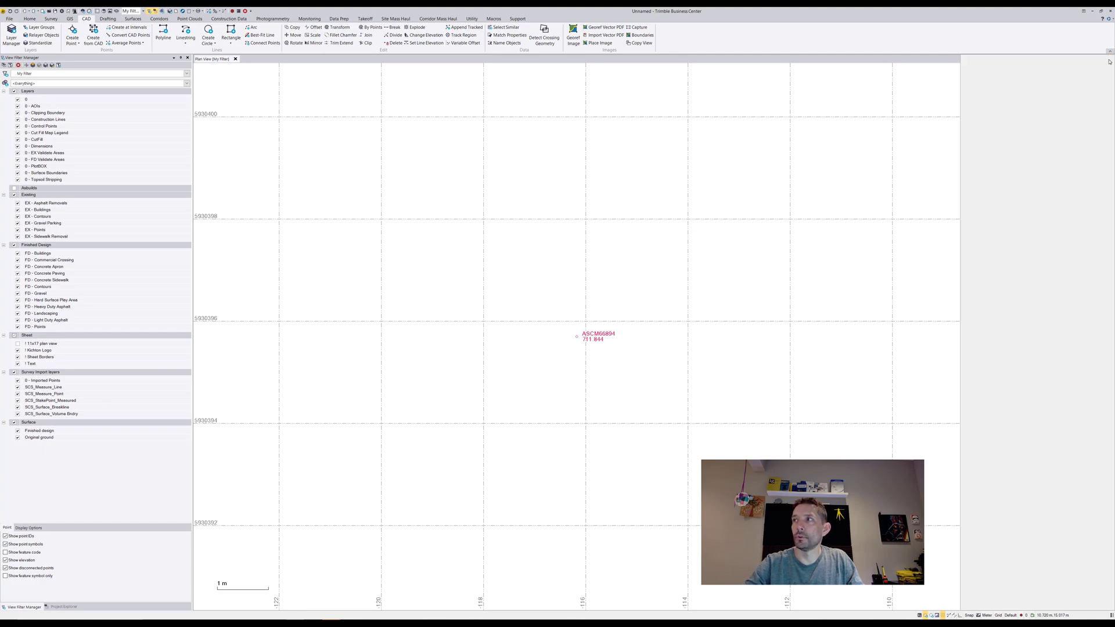
text(c)
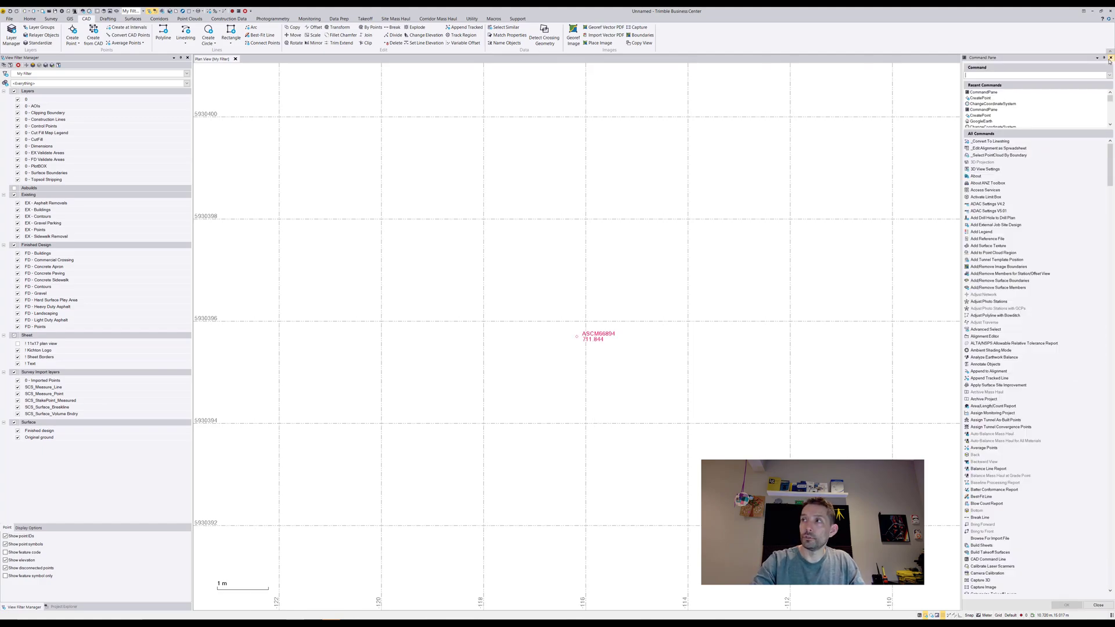
text(ha)
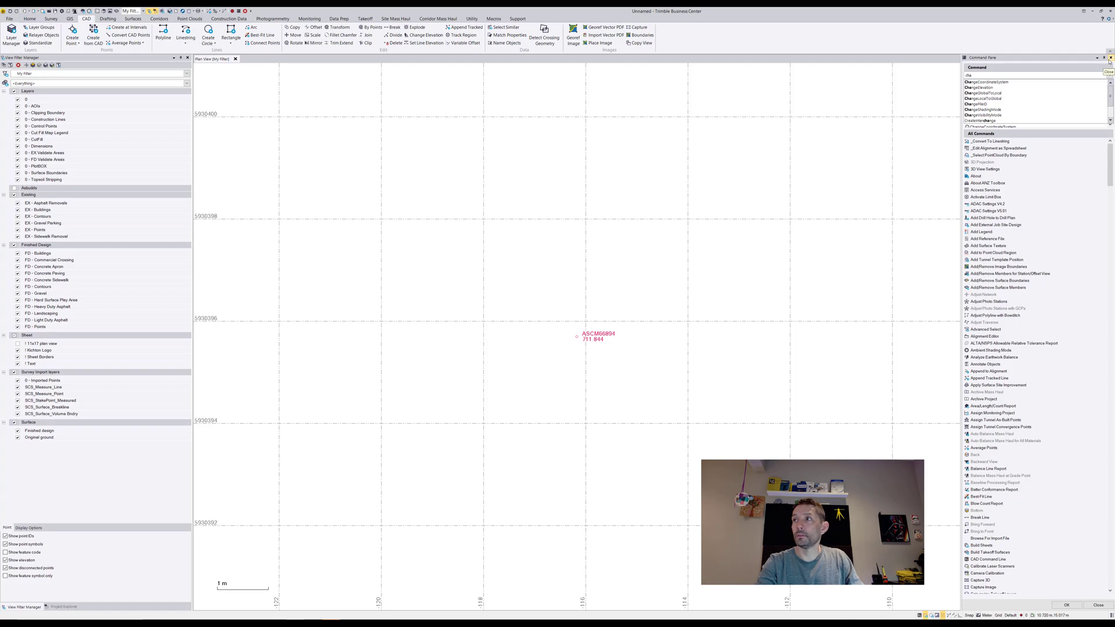
Step: Use ChangeCoordinateSystem to pick Canada/NAD 1983 zone CM114W, keeping geoid CGG2013A (NAD83)
click(994, 82)
click(1029, 82)
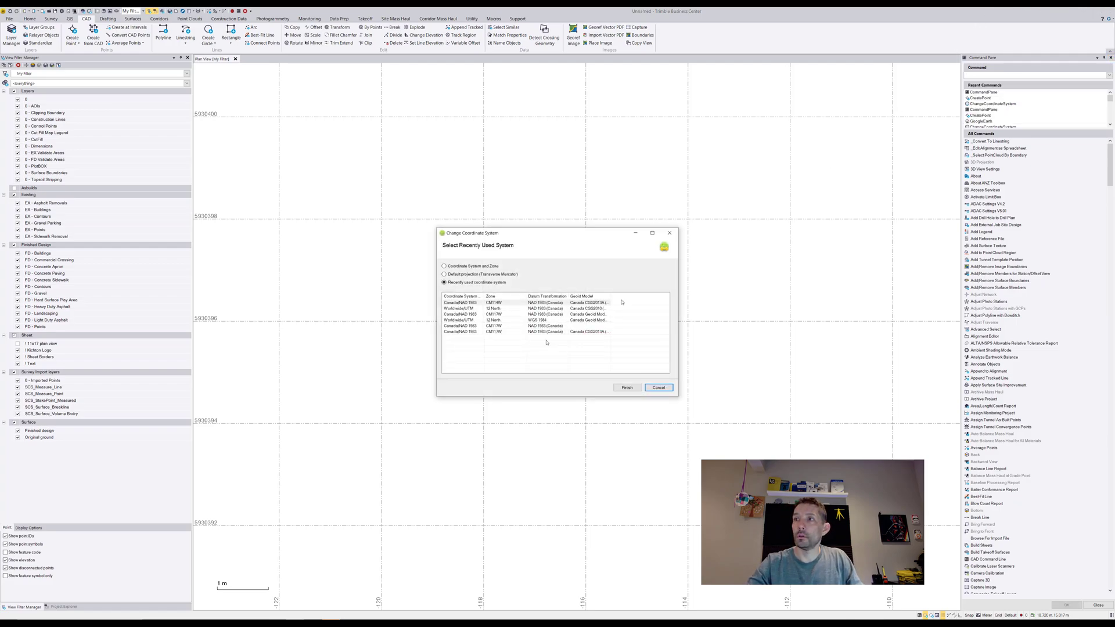
click(454, 266)
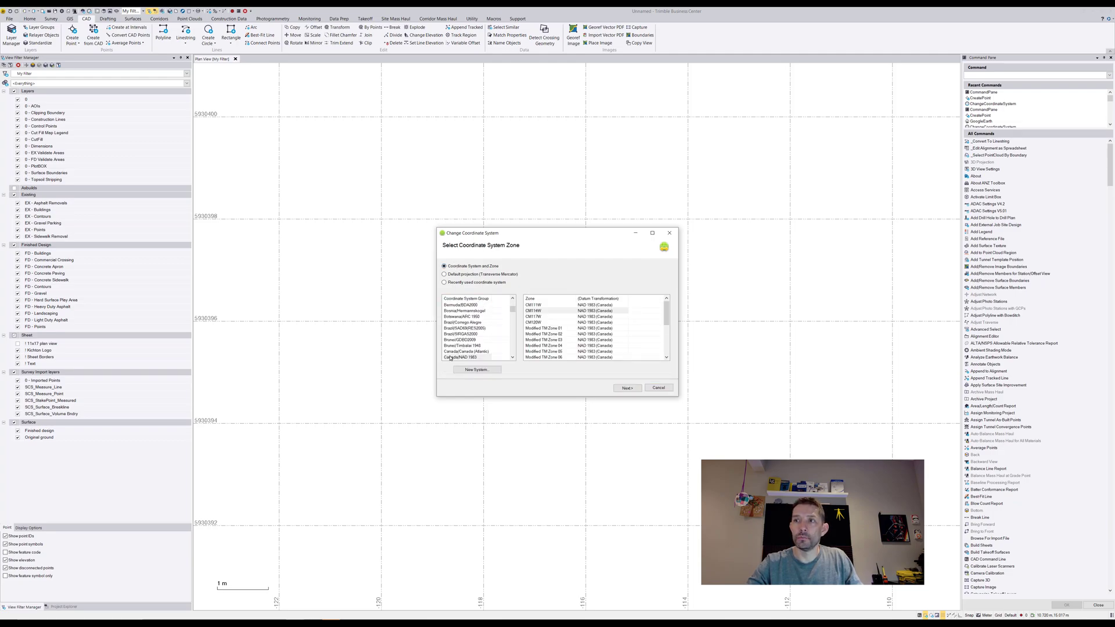
click(451, 358)
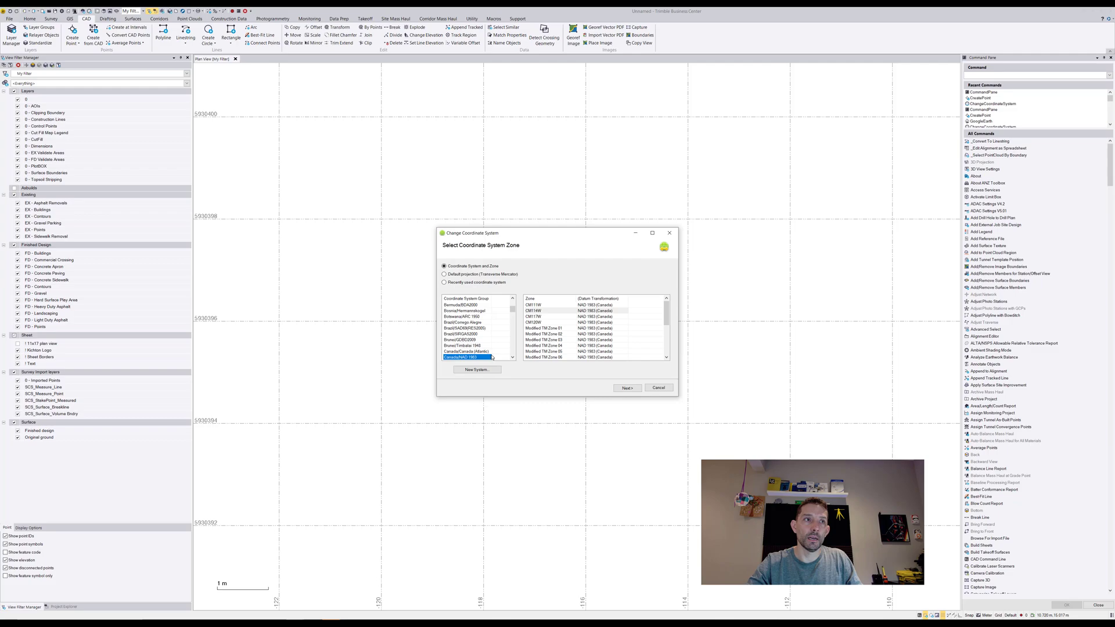
scroll(488, 348, down, 1)
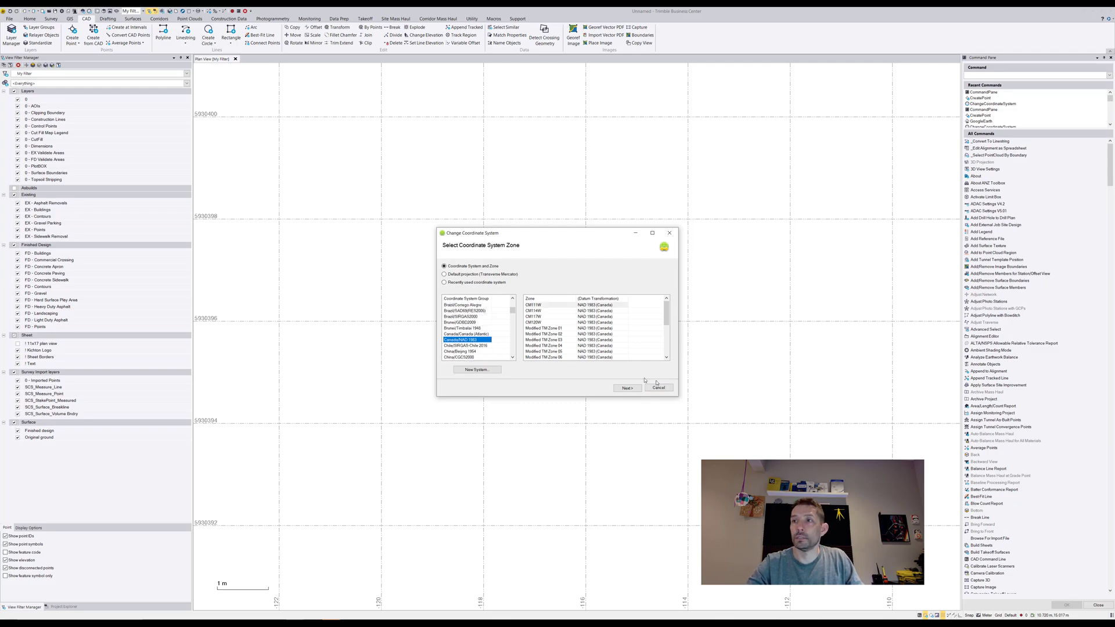
click(542, 311)
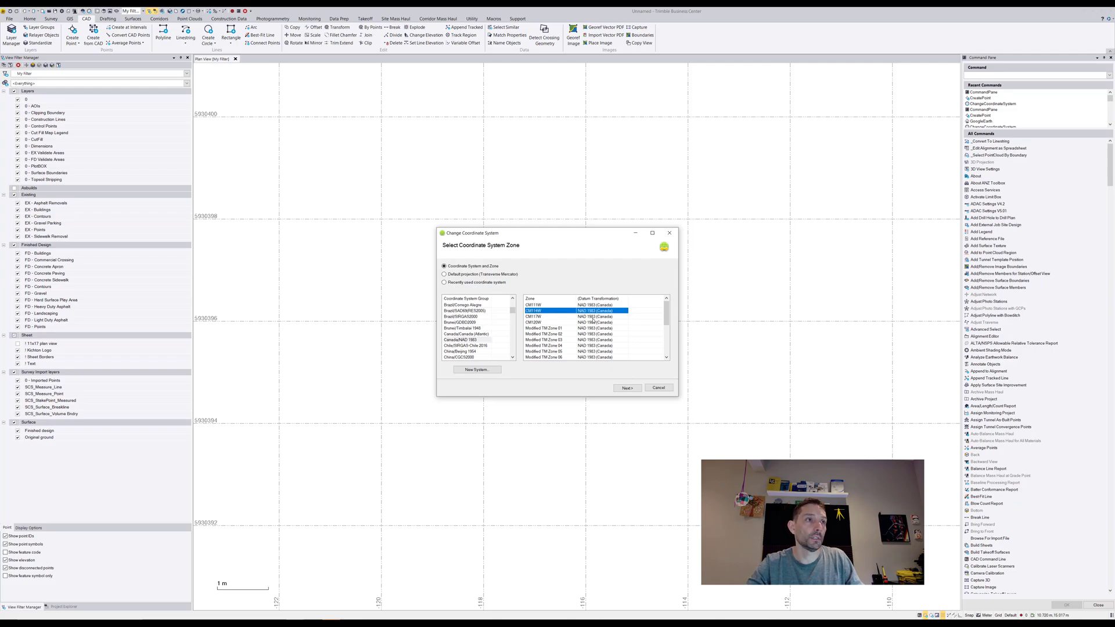
click(626, 388)
click(539, 274)
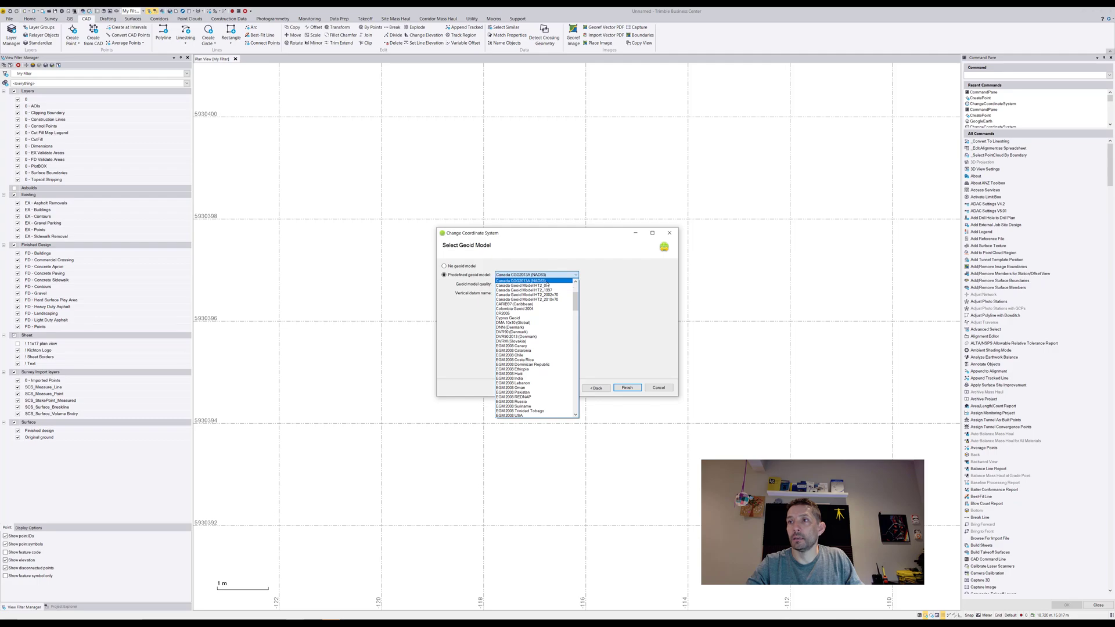
click(548, 280)
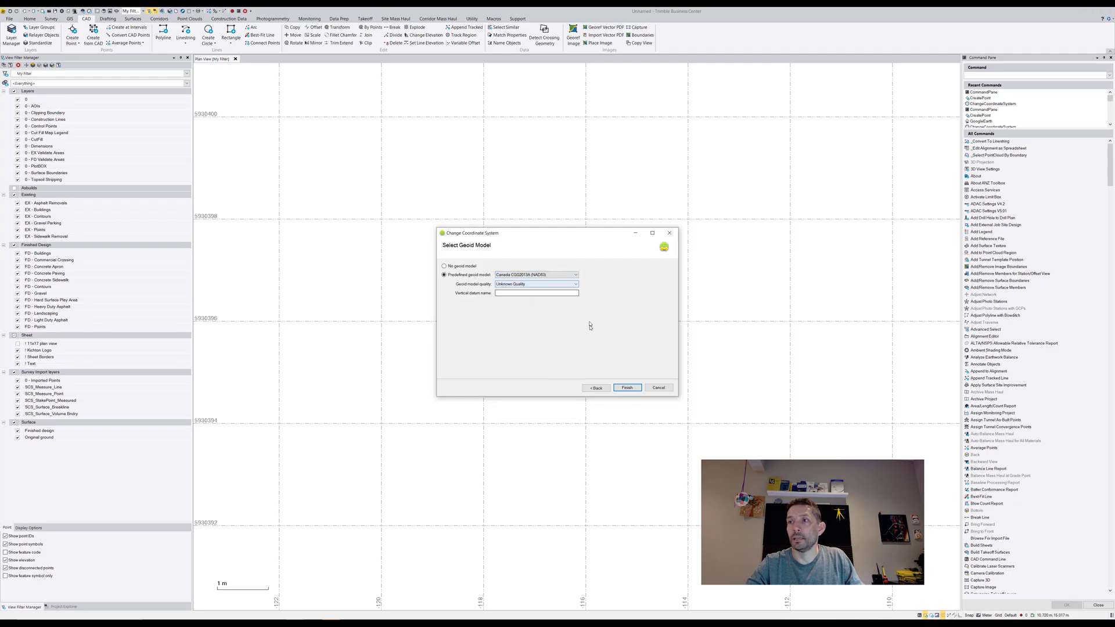
click(629, 388)
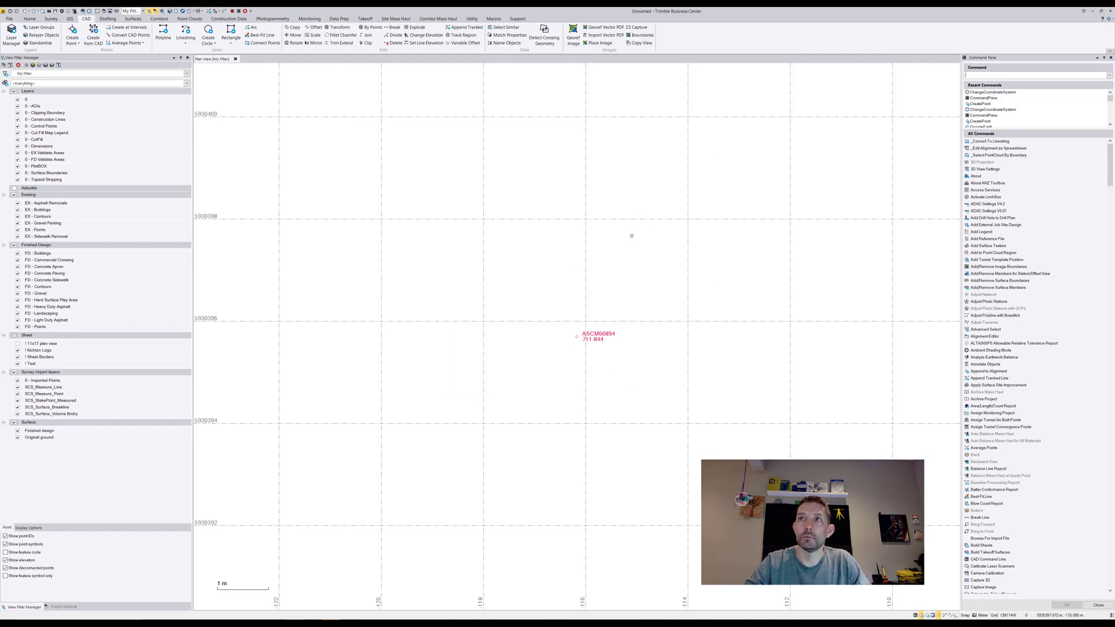
Step: Drag-select point ASCM66894 and export it with Google Earth on the Home tab
drag(561, 312, 686, 389)
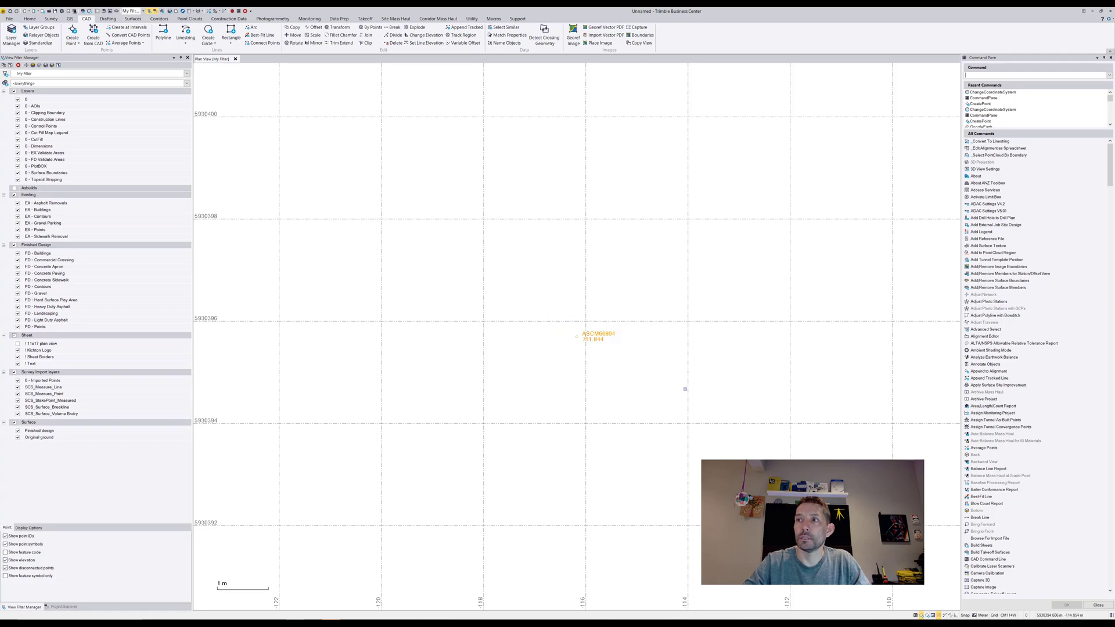
click(28, 20)
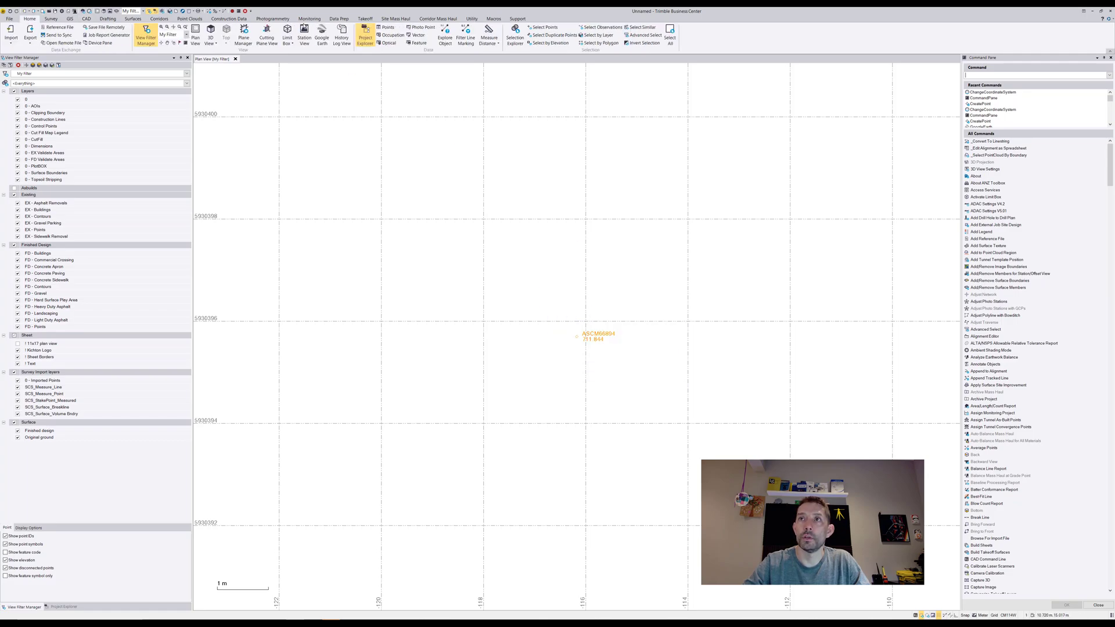
click(323, 36)
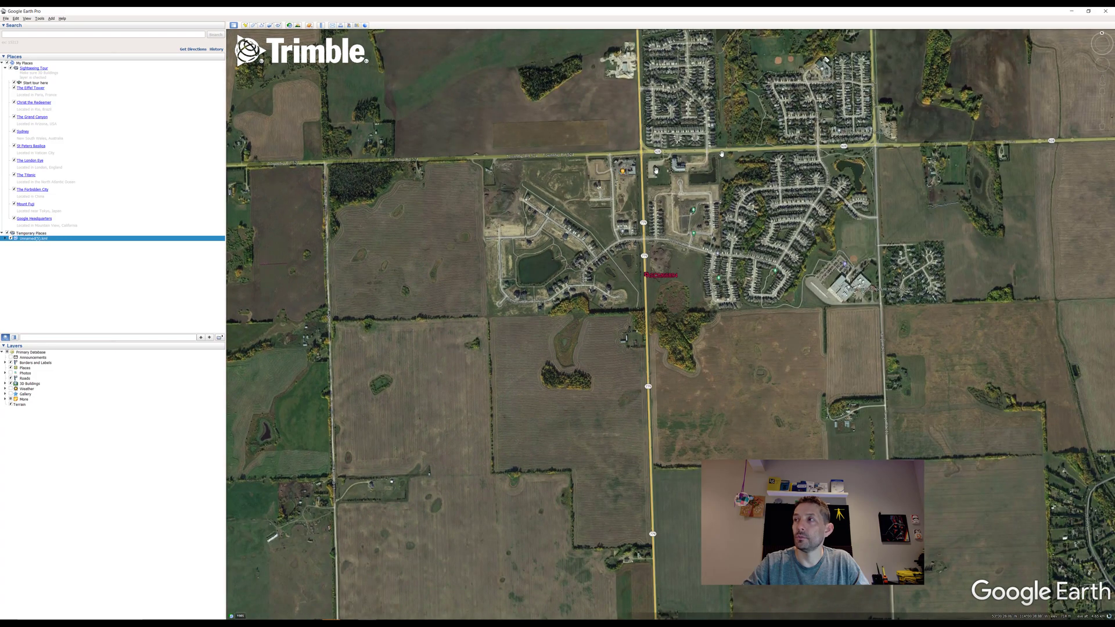
Step: Turn the Google Earth view north-up over the exported control point
click(1102, 33)
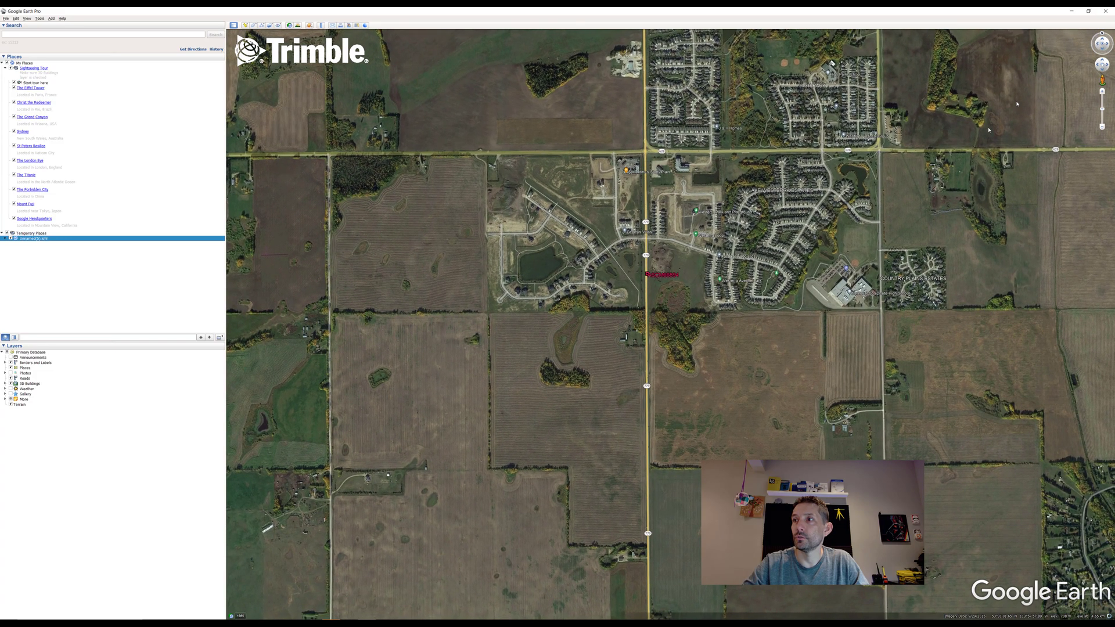